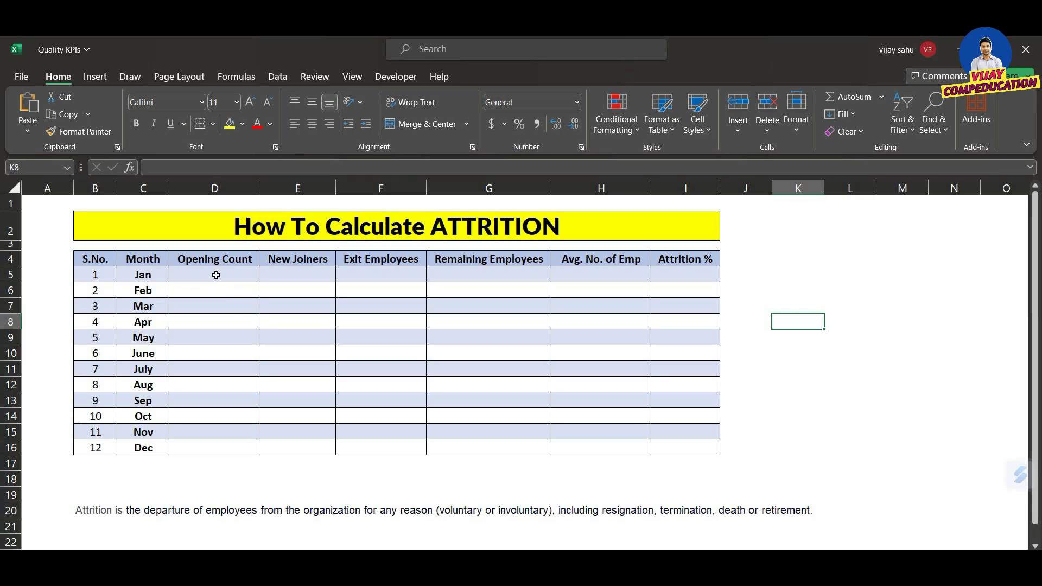
- Enter January's opening count 120, new joiners 25 and exit employees 10
click(214, 275)
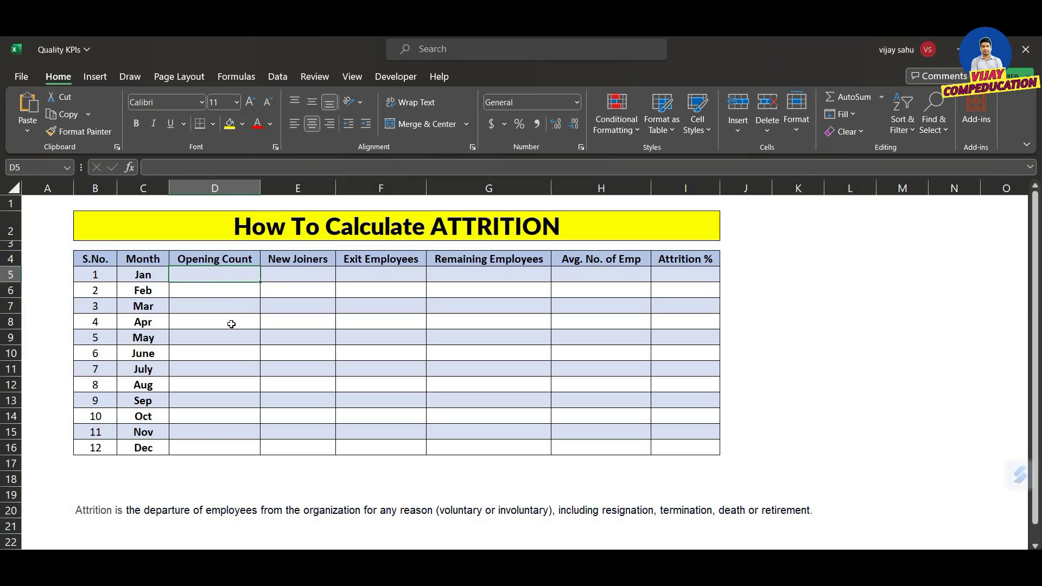
text(120)
key(Tab)
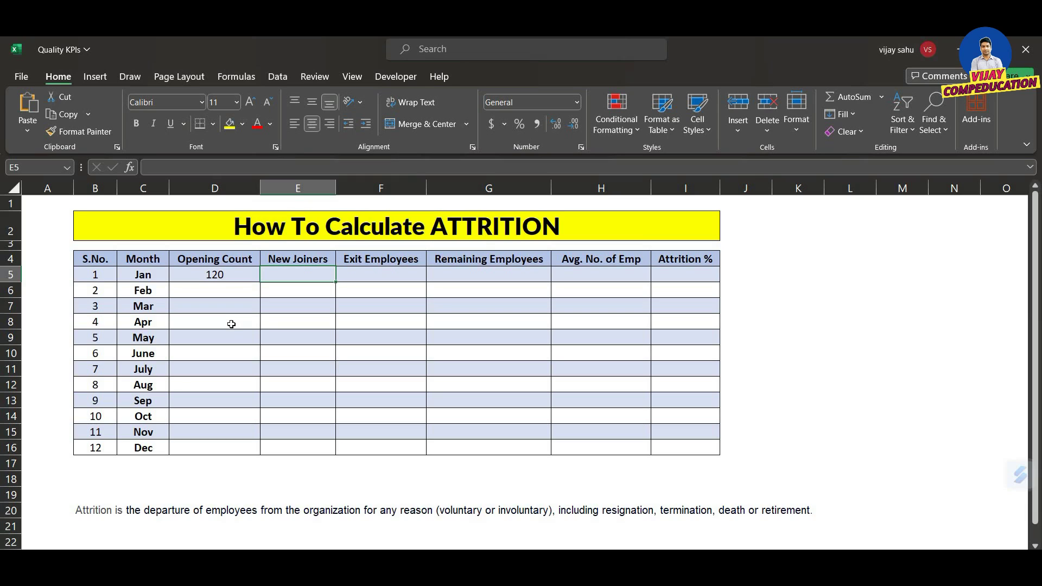
text(25)
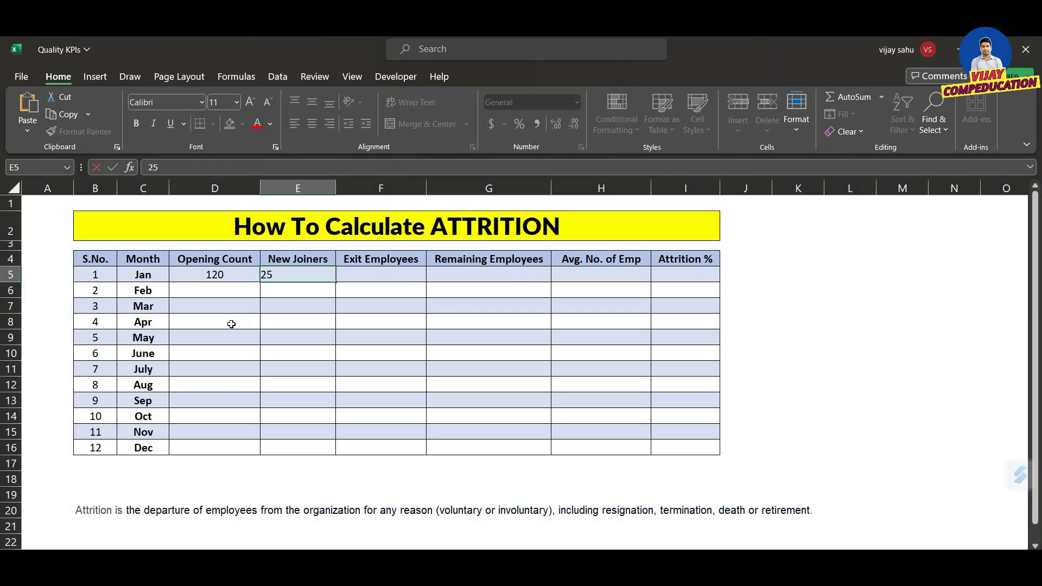
key(Return)
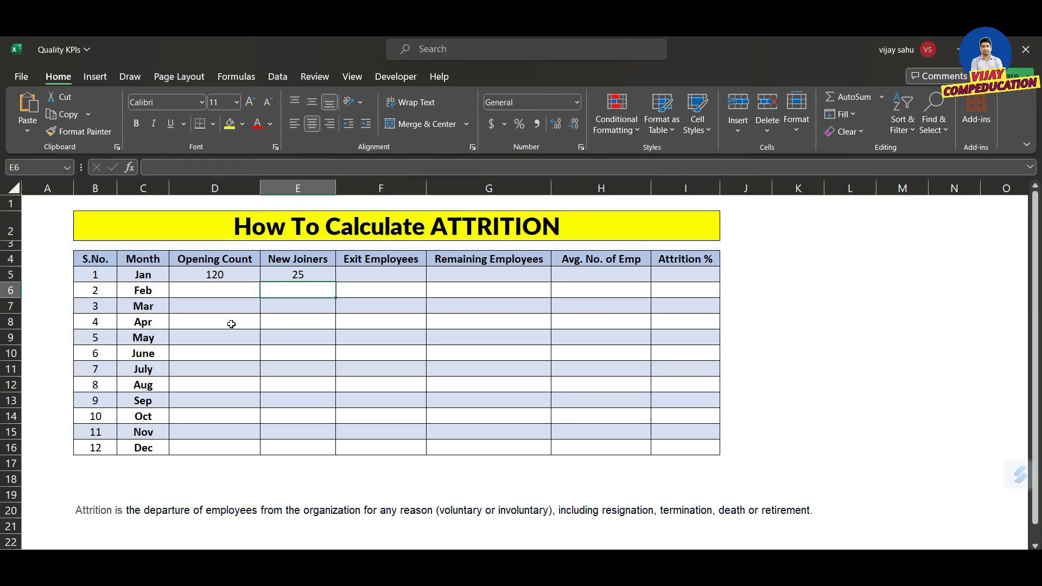
key(Up)
key(Right)
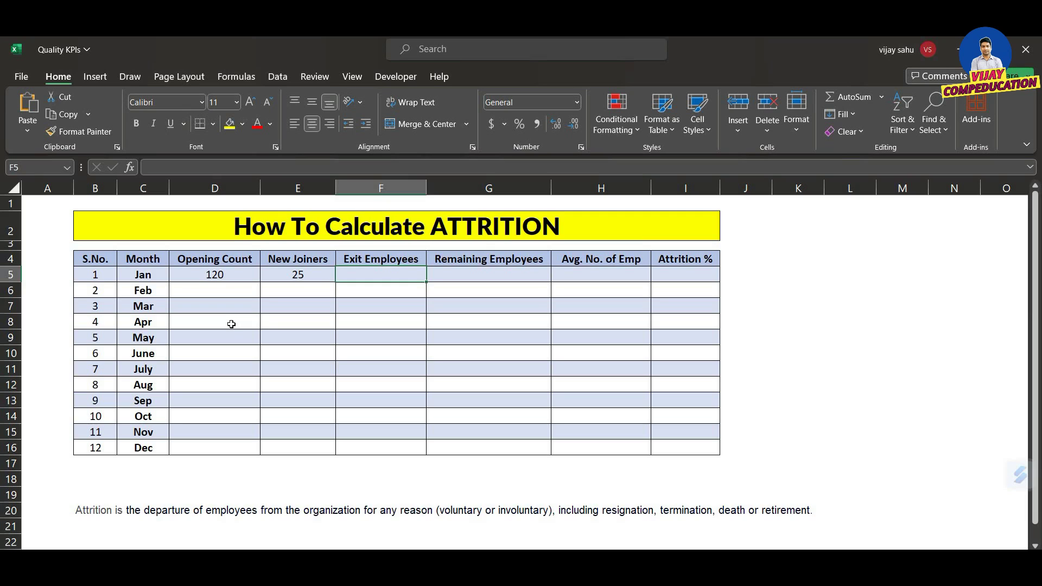
text(10)
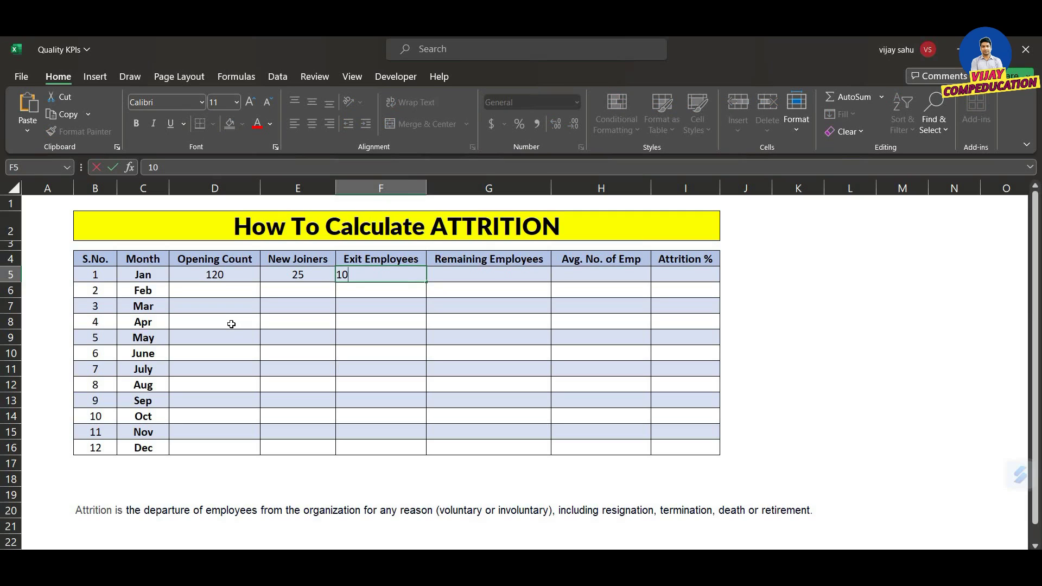
key(Tab)
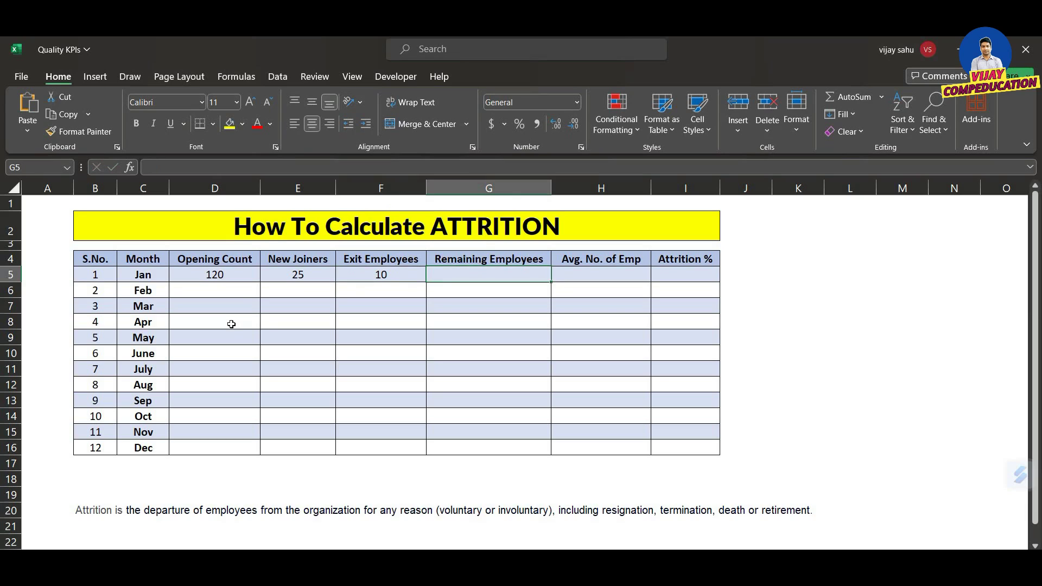
- Enter =D5+E5-F5 in G5 so January's remaining employees shows 135
text(=)
key(Left)
key(Left)
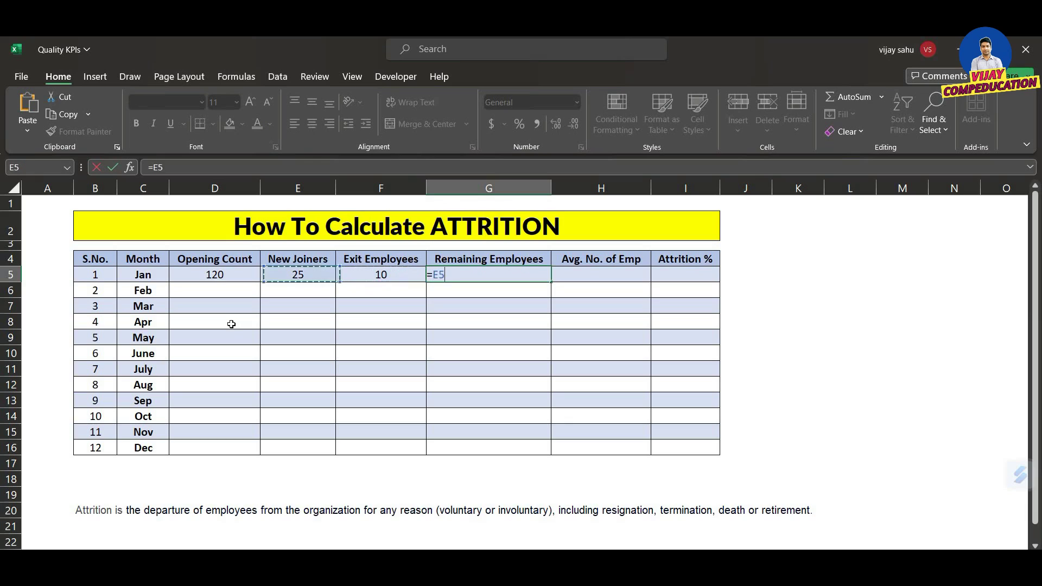
key(Left)
text(+)
key(Left)
key(Left)
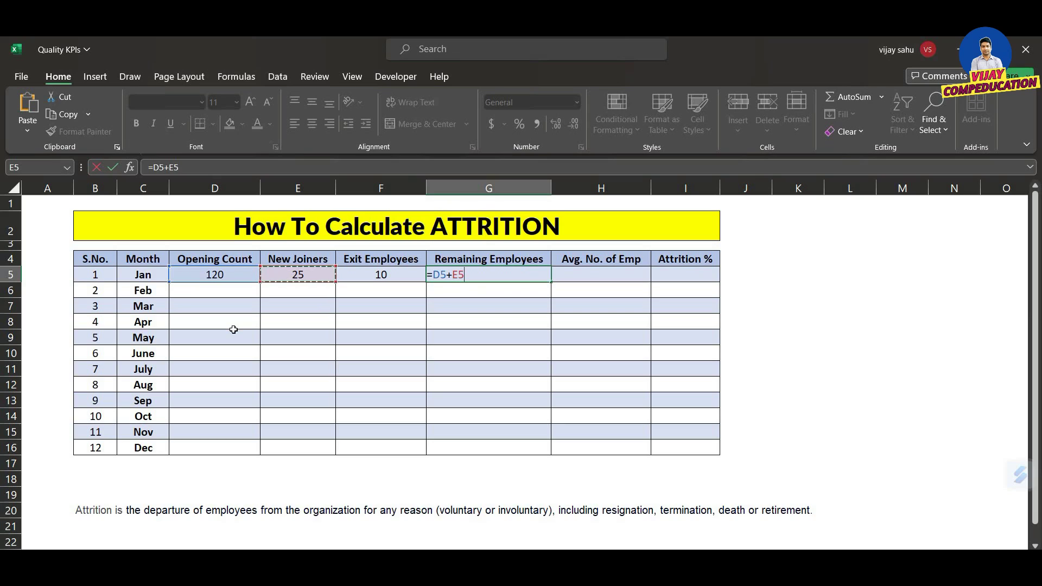
text(-)
key(Left)
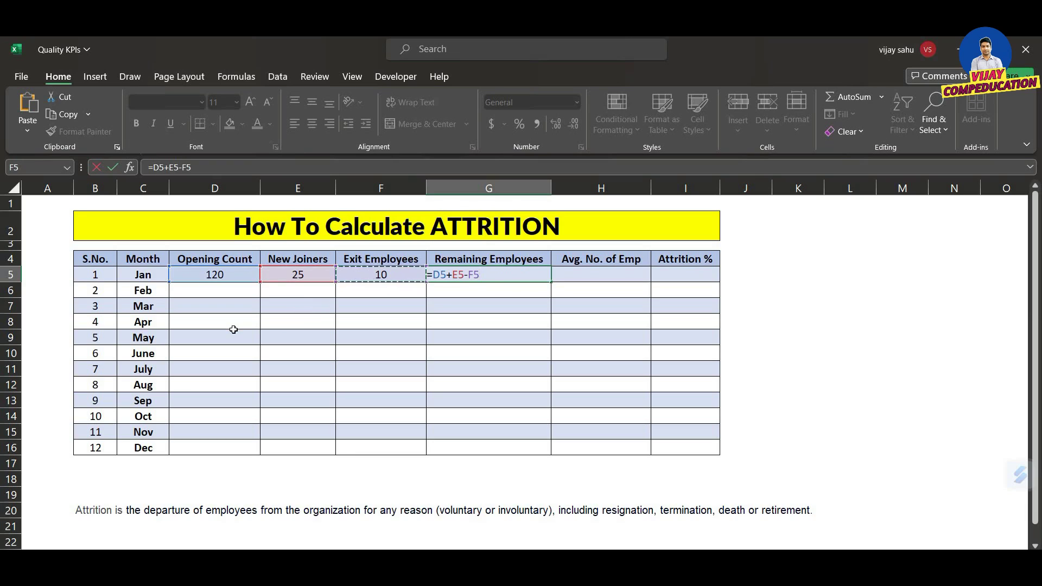
key(Return)
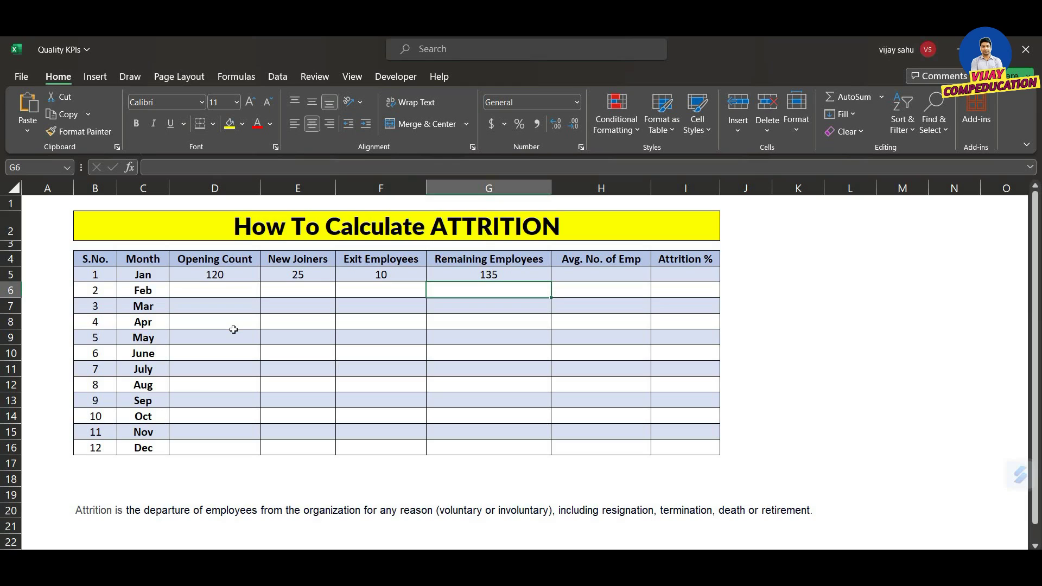
click(513, 276)
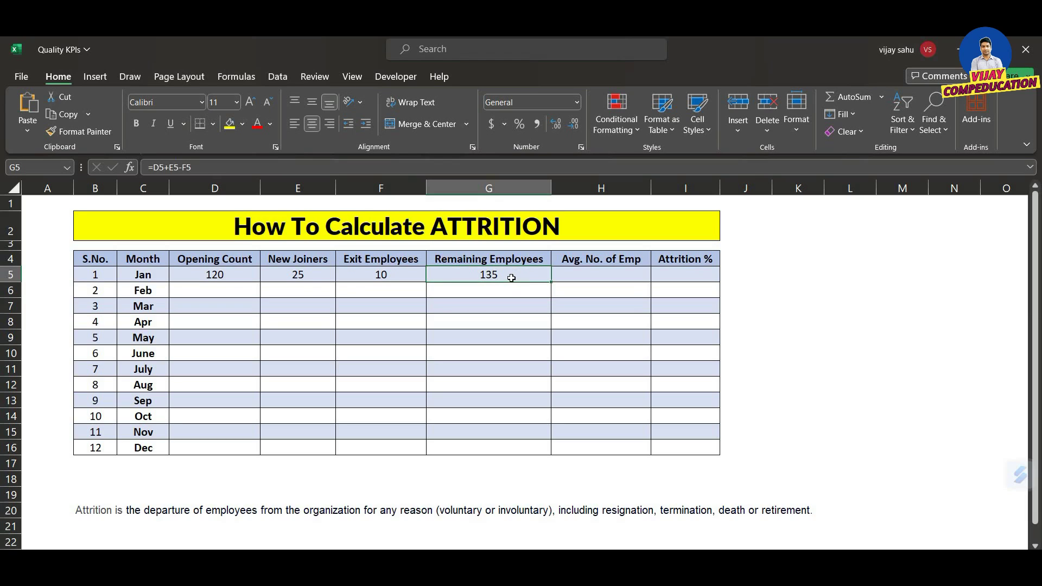
- Link February's opening count in D6 to January's remaining employees with =G5
click(225, 293)
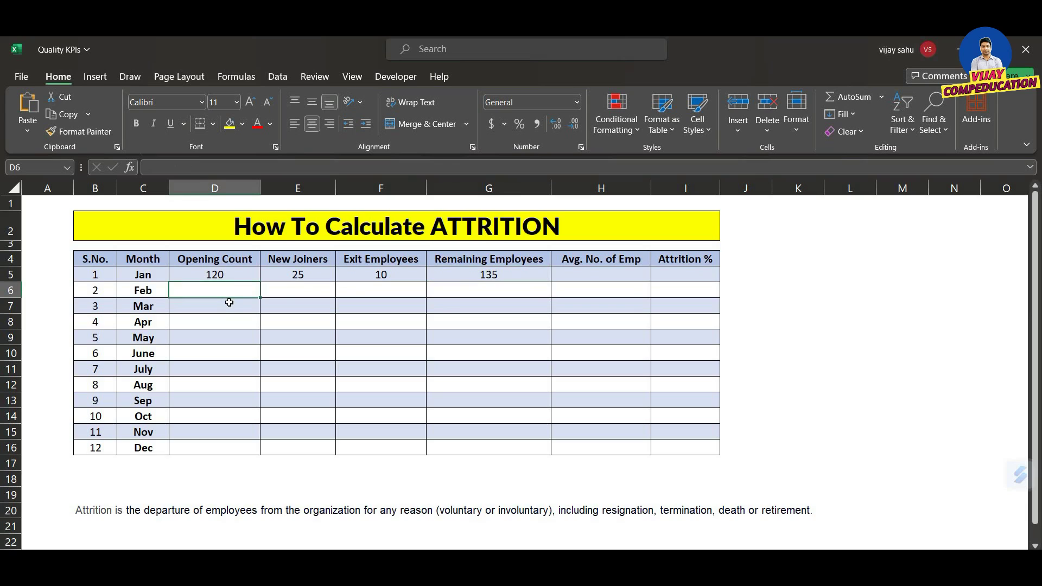
text(=)
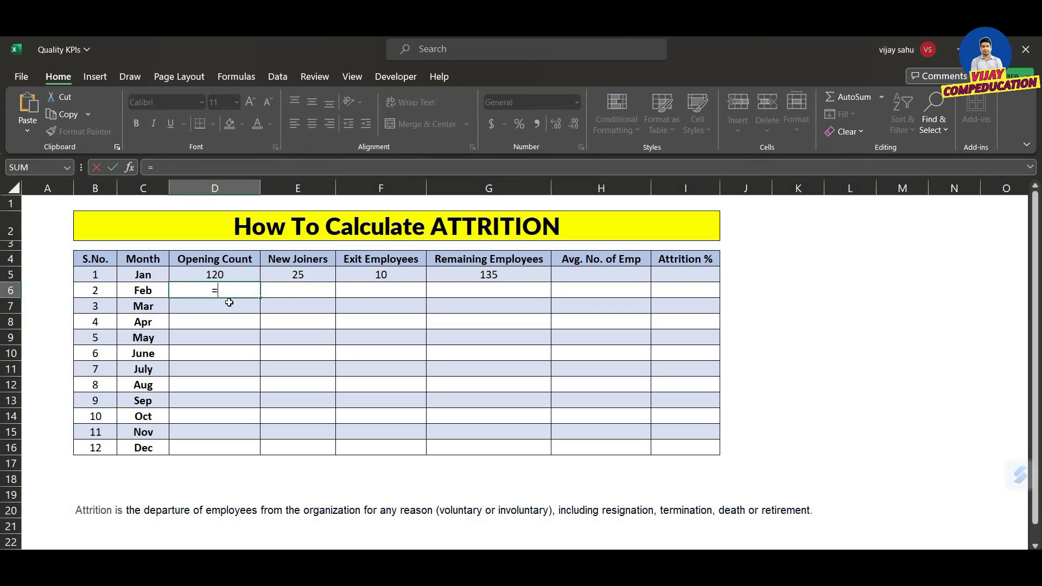
click(502, 275)
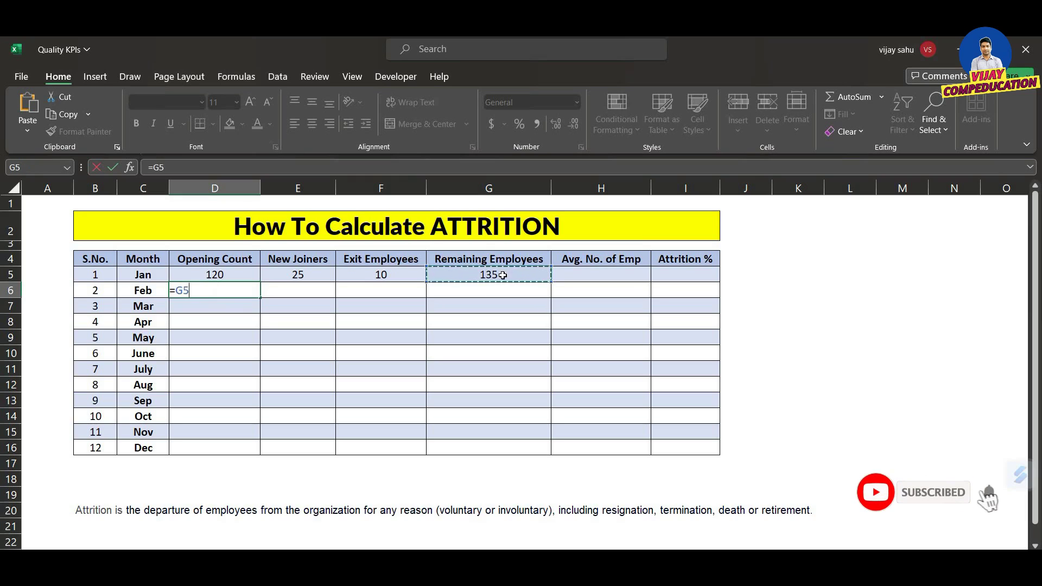
key(Return)
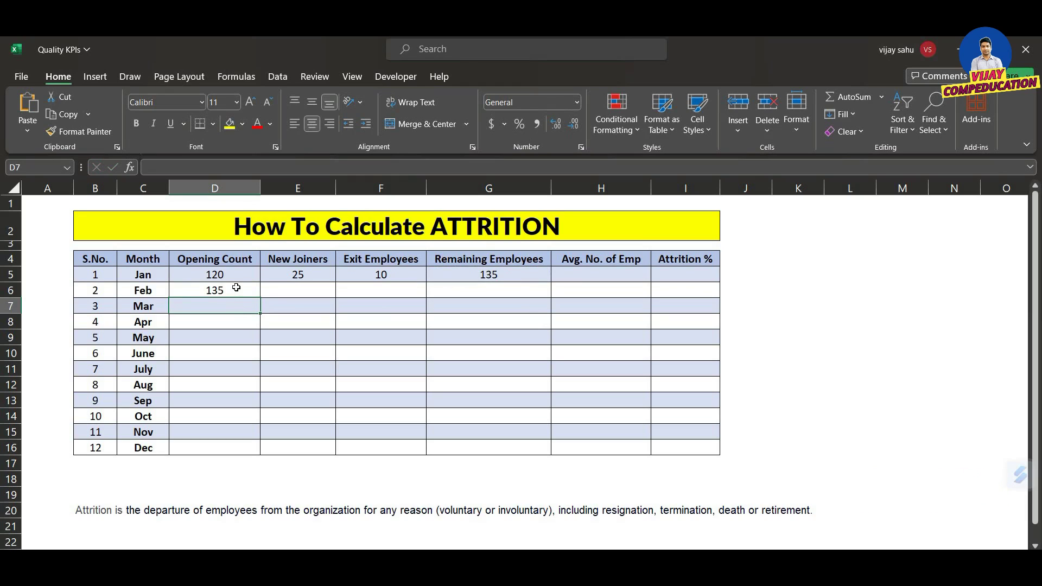
- Fill the opening count formula down to D16 and remaining employees down to G16
click(256, 295)
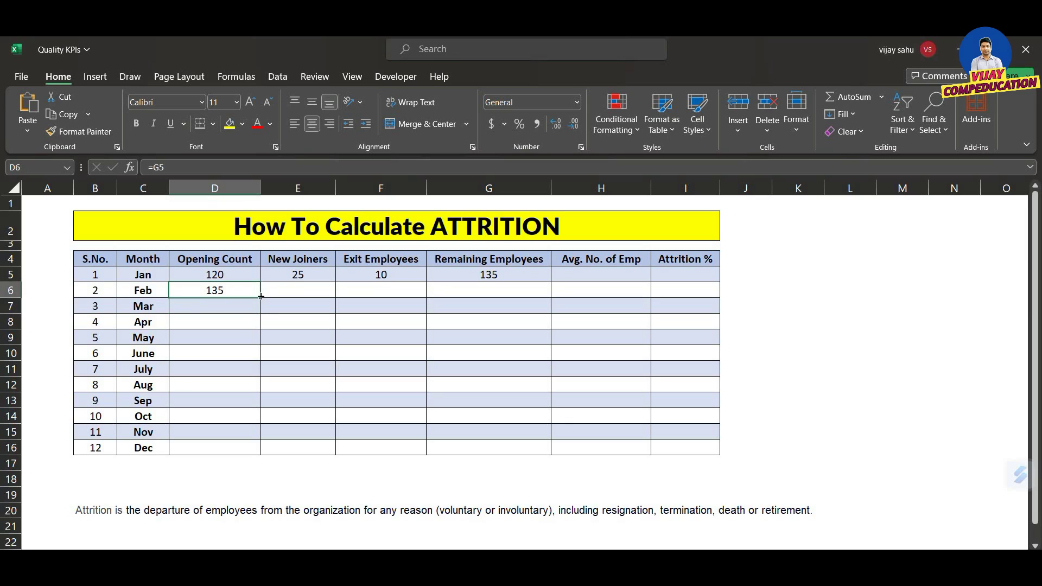
drag(261, 296, 248, 452)
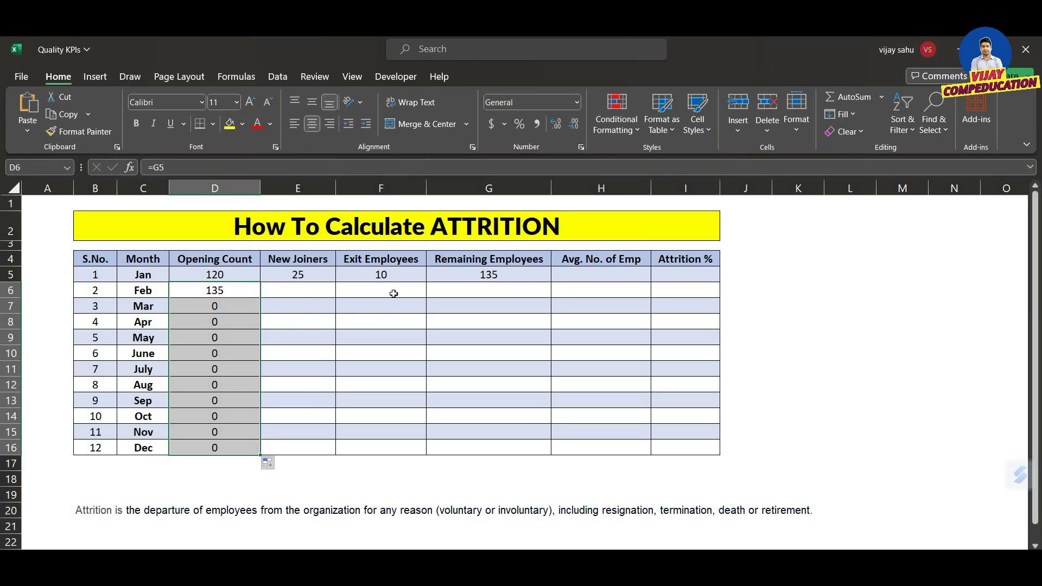
click(524, 275)
drag(552, 282, 537, 453)
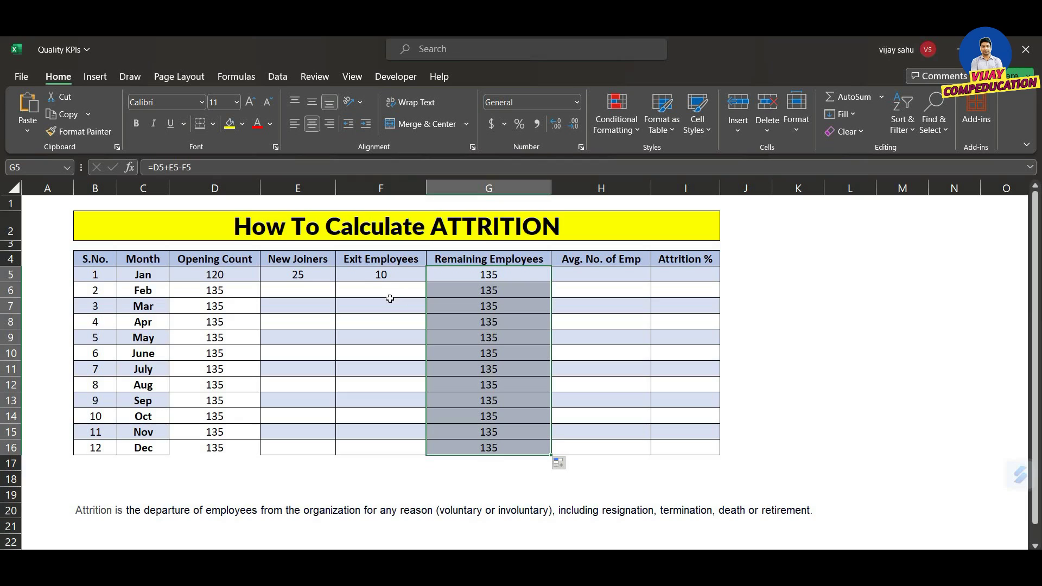
click(304, 292)
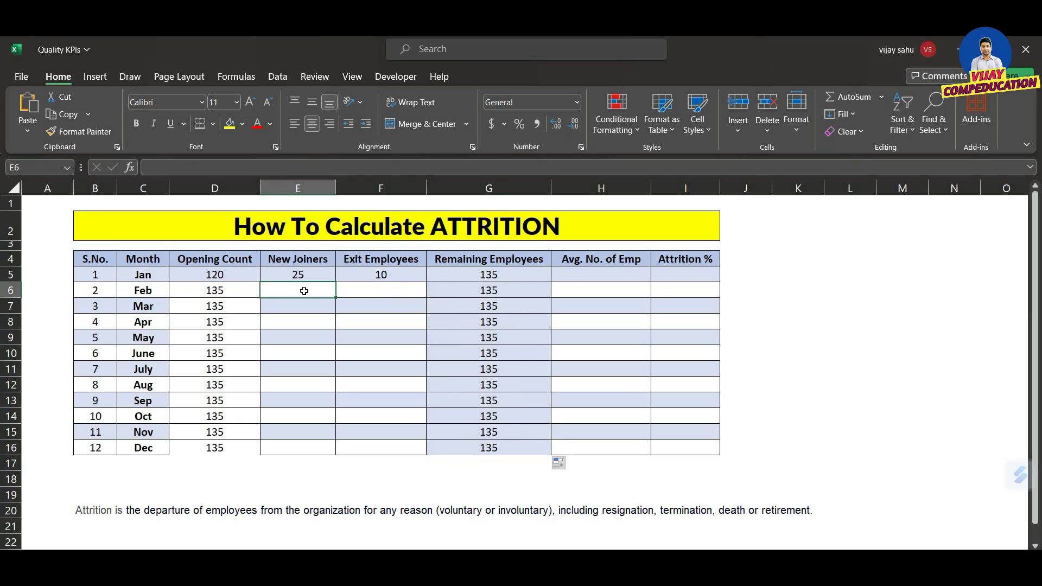
- Enter 10 new joiners and 2 exits for February, updating later counts to 143
text(10)
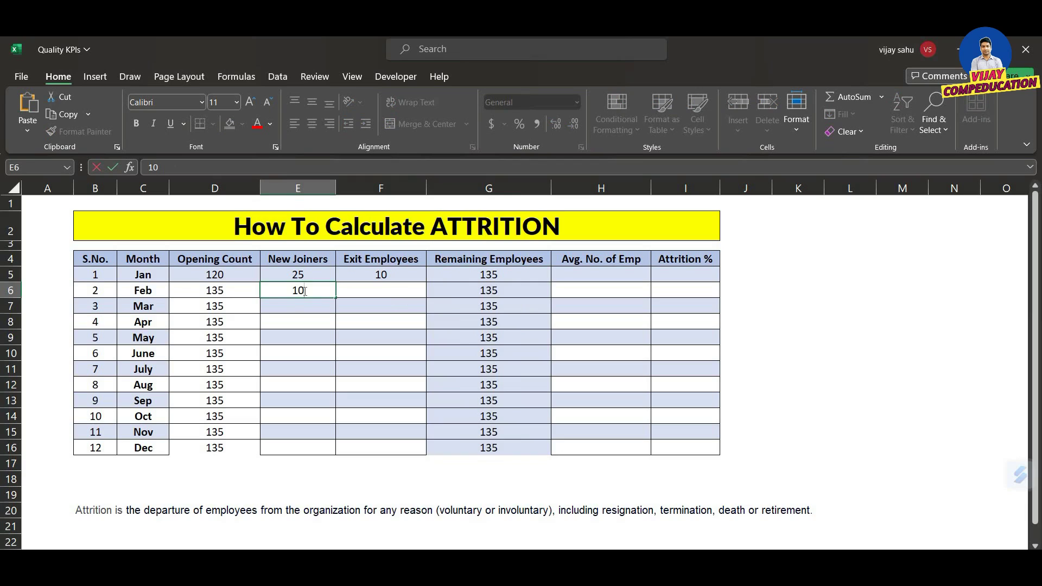
key(Tab)
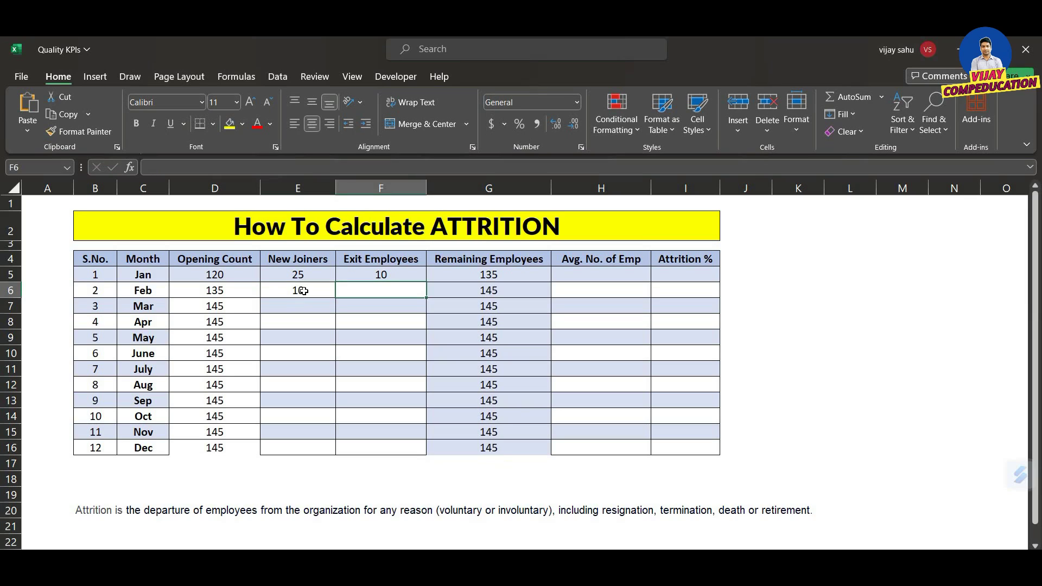
text(2)
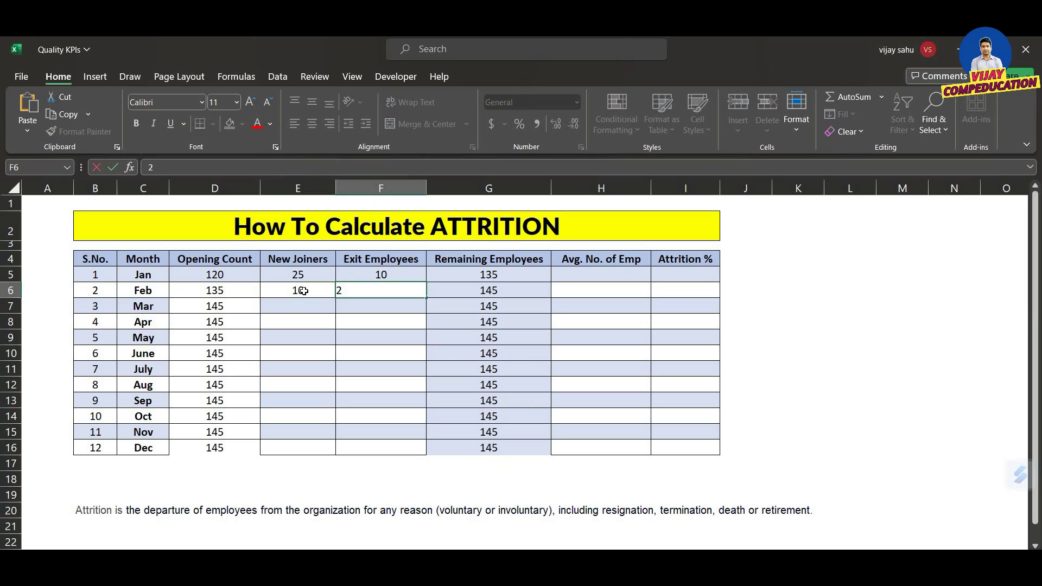
key(Return)
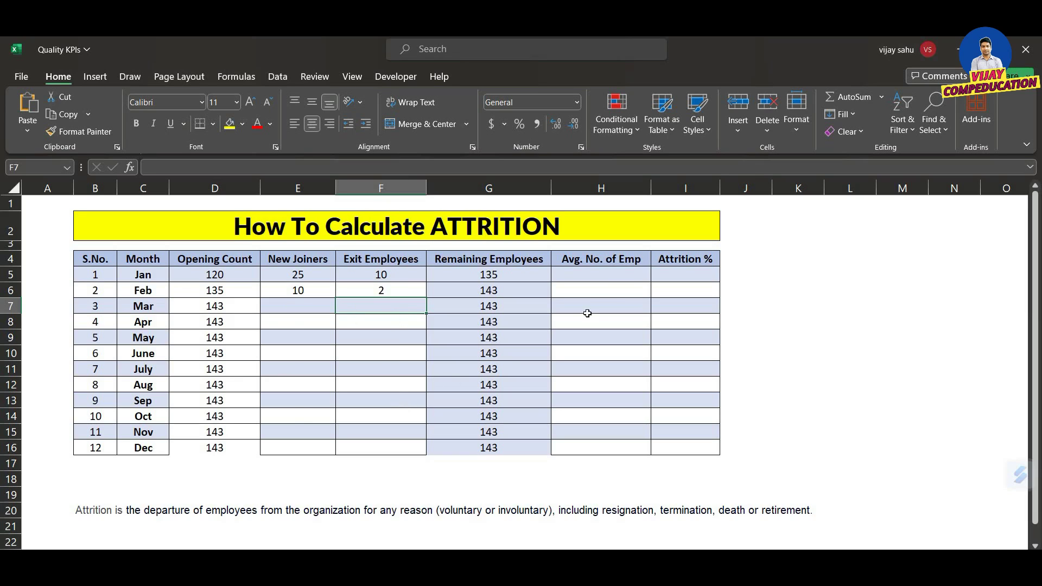
click(607, 274)
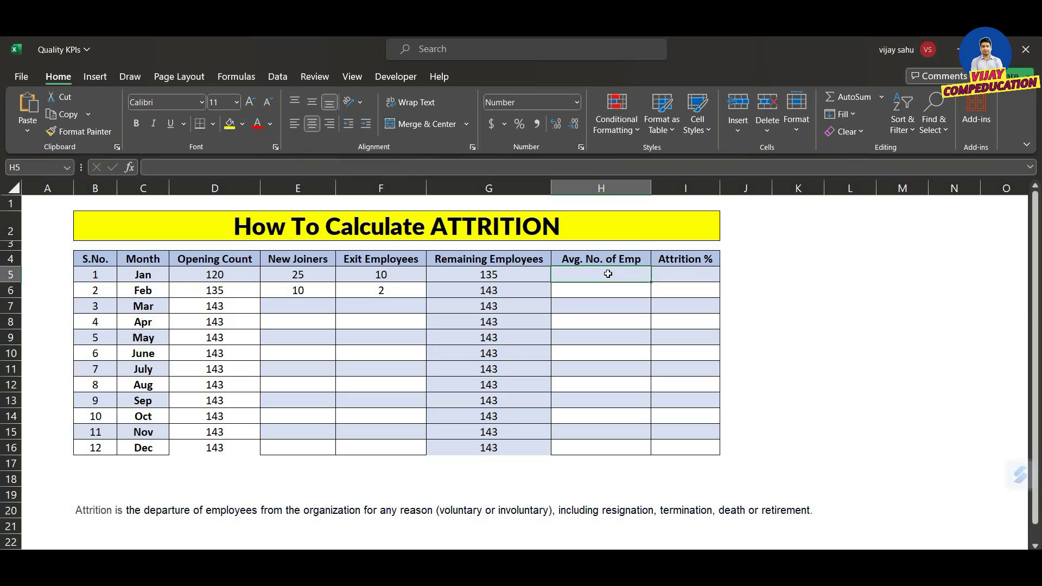
- Enter =AVERAGE(D5,G5) in H5 for January's average employees of 128
text(=)
key(Left)
key(Left)
key(Right)
key(BackSpace)
key(BackSpace)
text(aver)
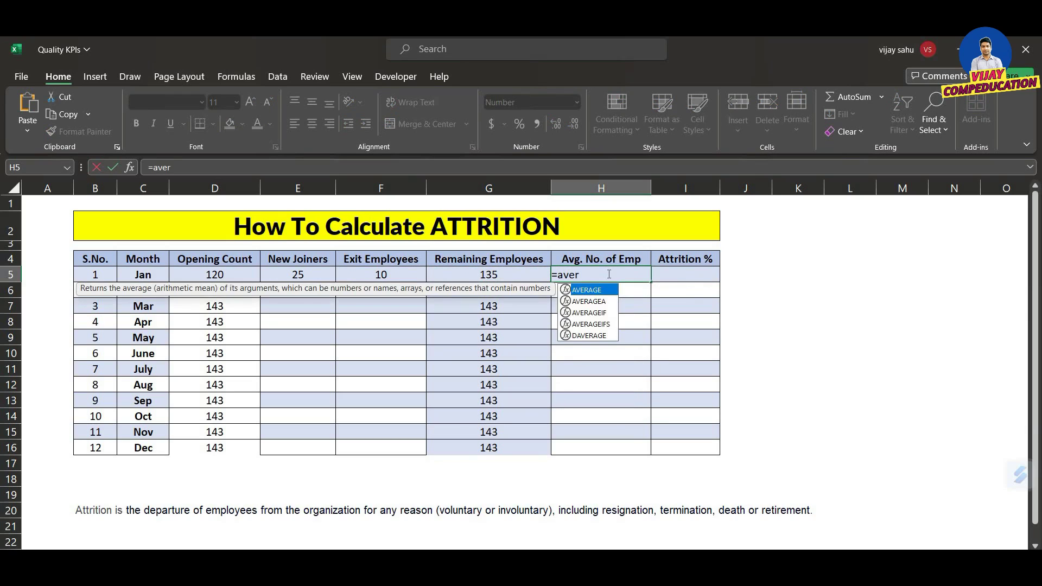
key(Tab)
key(Left)
key(Left)
key(Left)
key(Left)
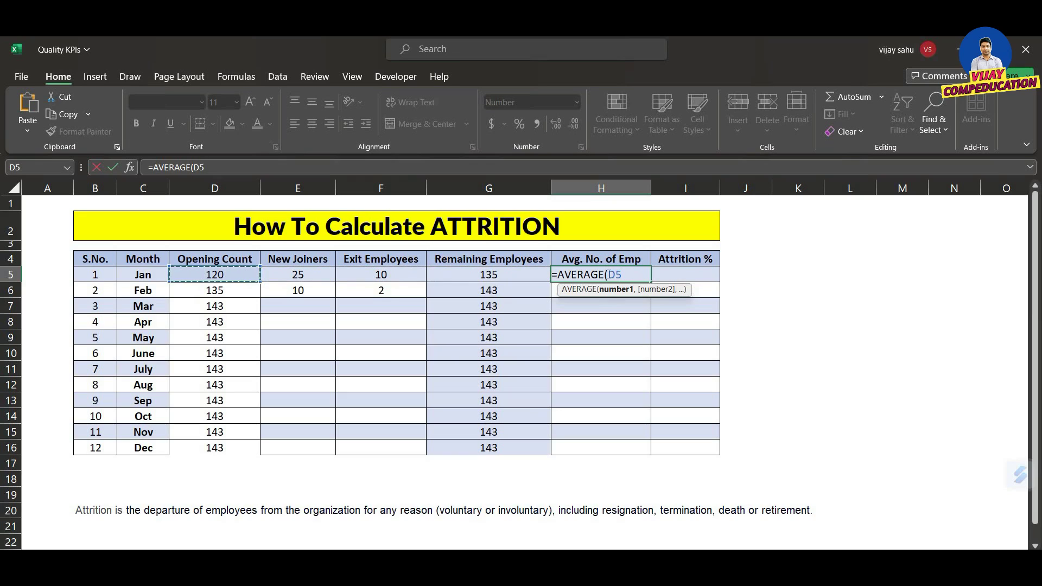
text(,)
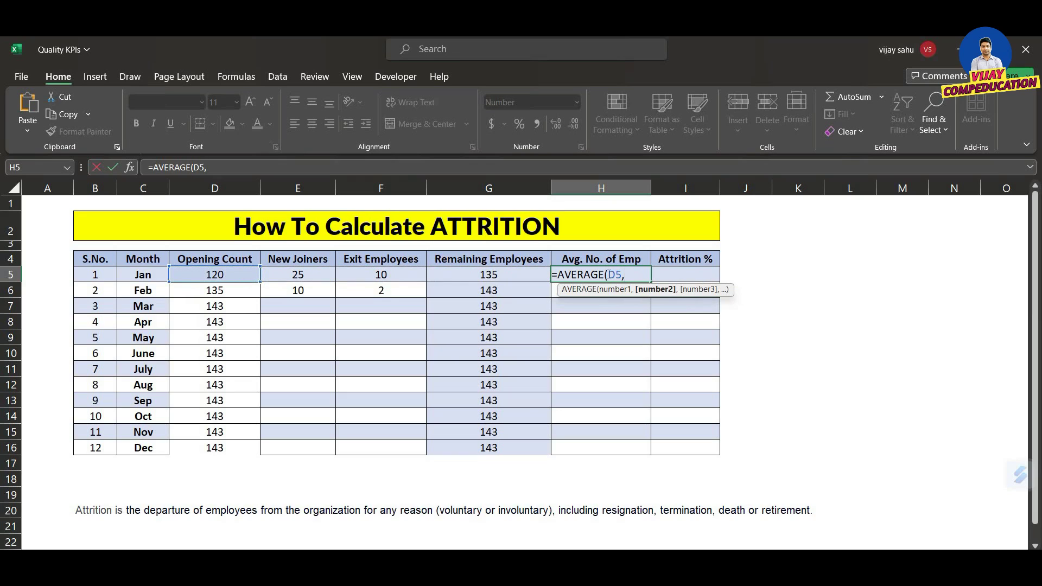
key(Left)
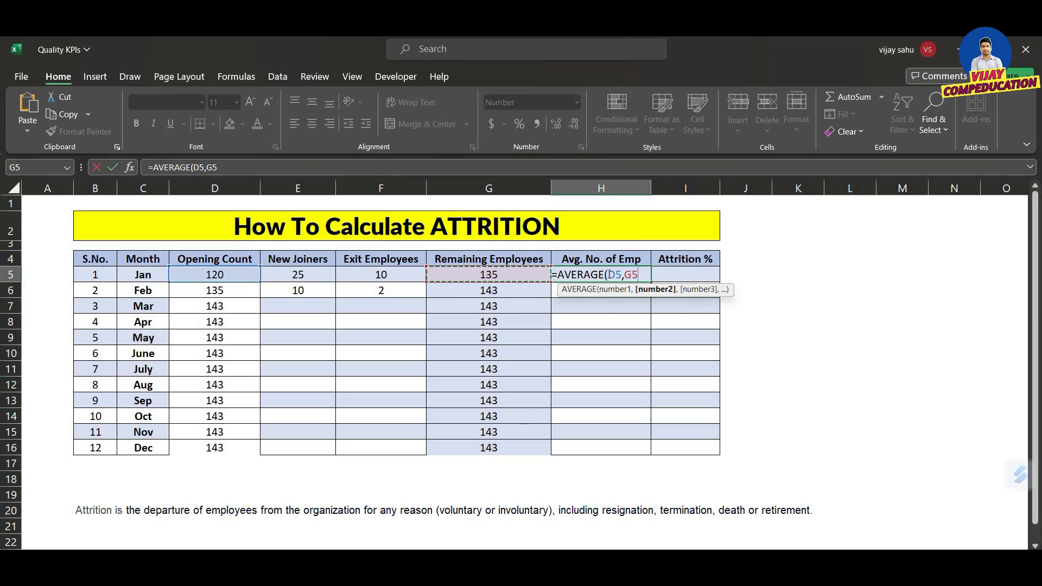
text())
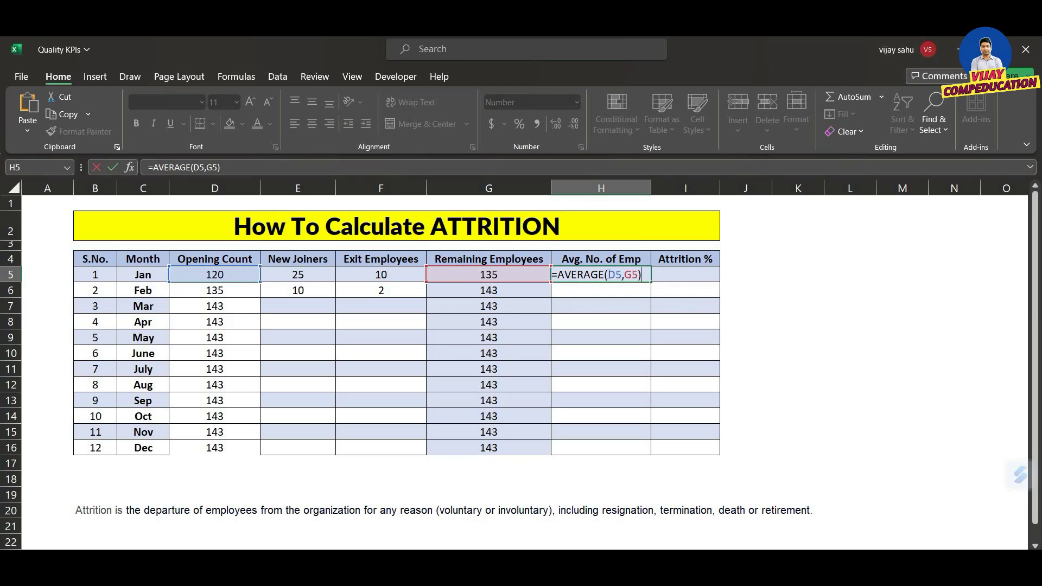
key(Return)
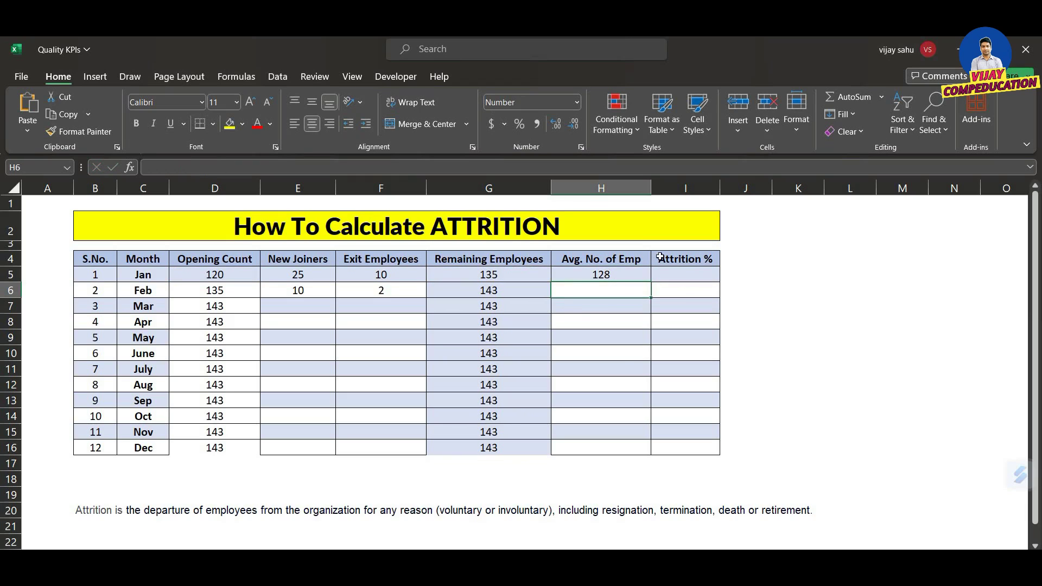
- Fill the average formula from H5 down through H16
click(609, 274)
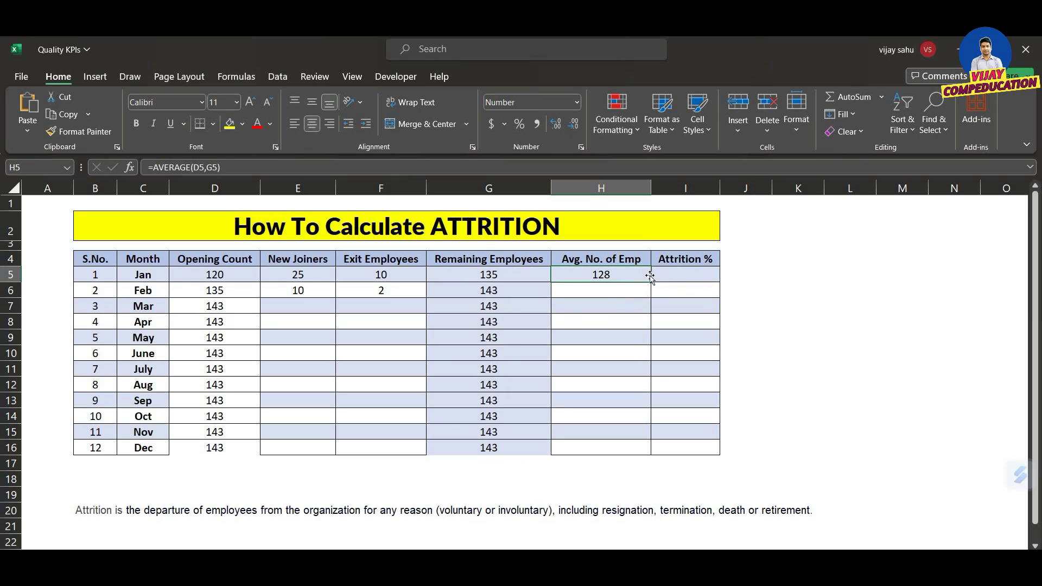
drag(651, 282, 644, 454)
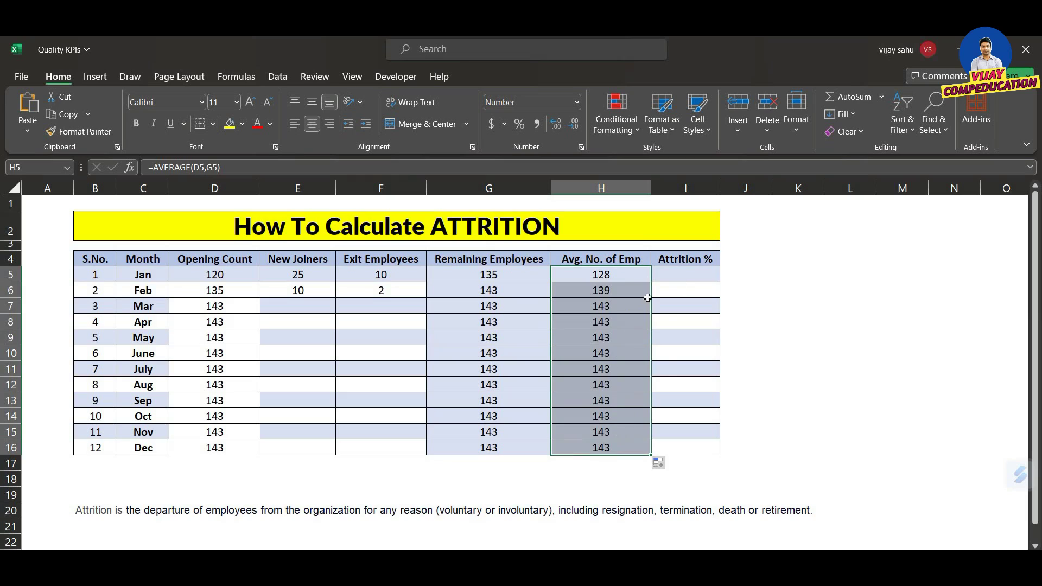
click(694, 275)
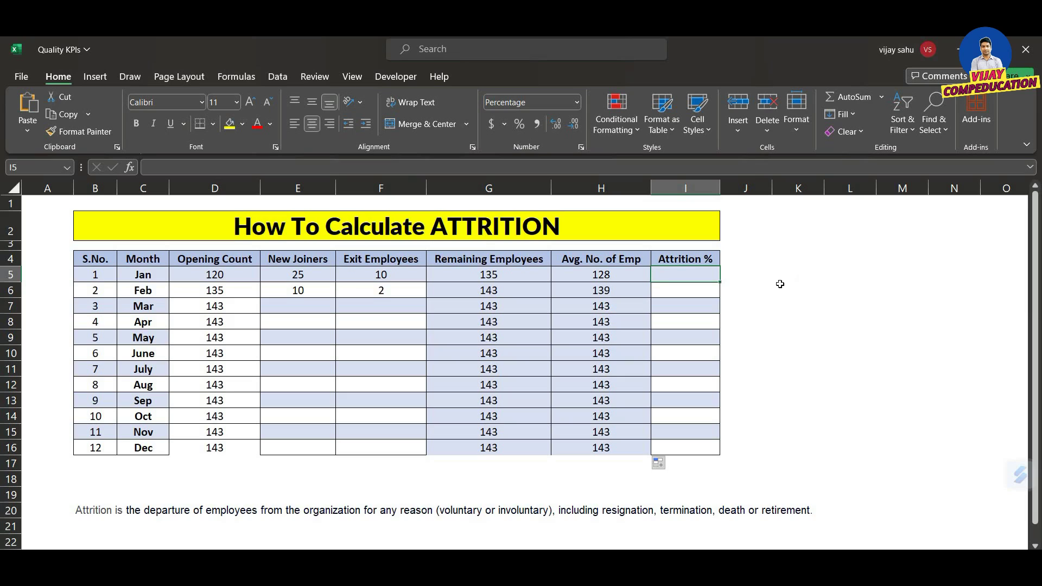
- Add the note "no. of employees left/avg no of employees*100" in K5
click(805, 274)
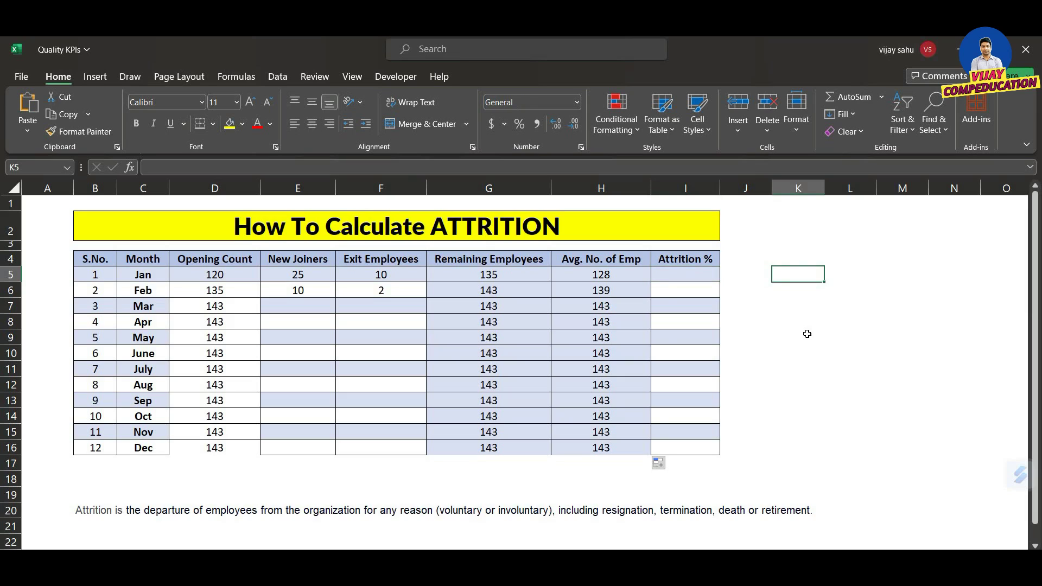
text(no. of employees left/)
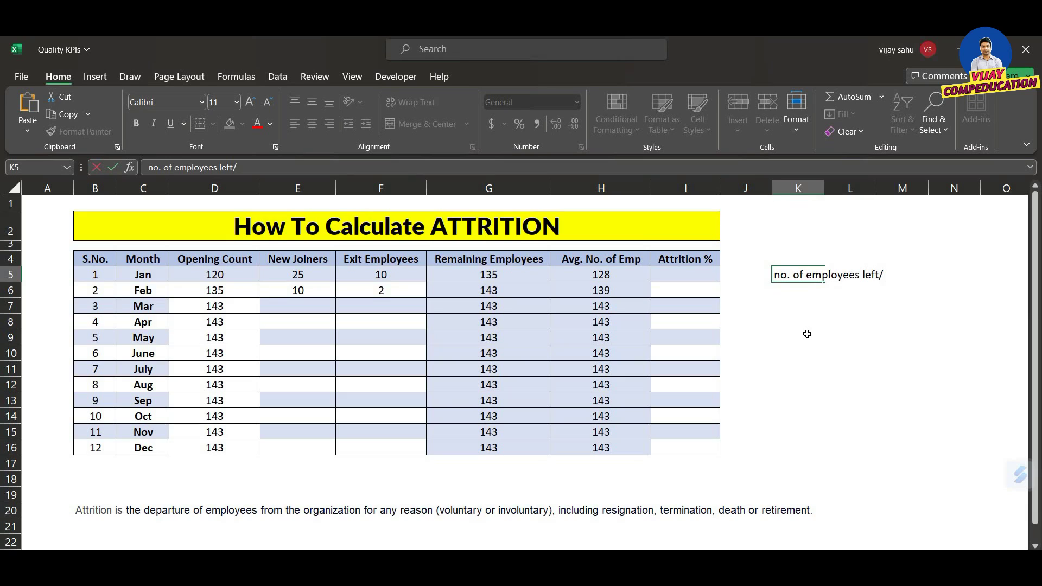
text(ve)
text( of em)
text(ployees)
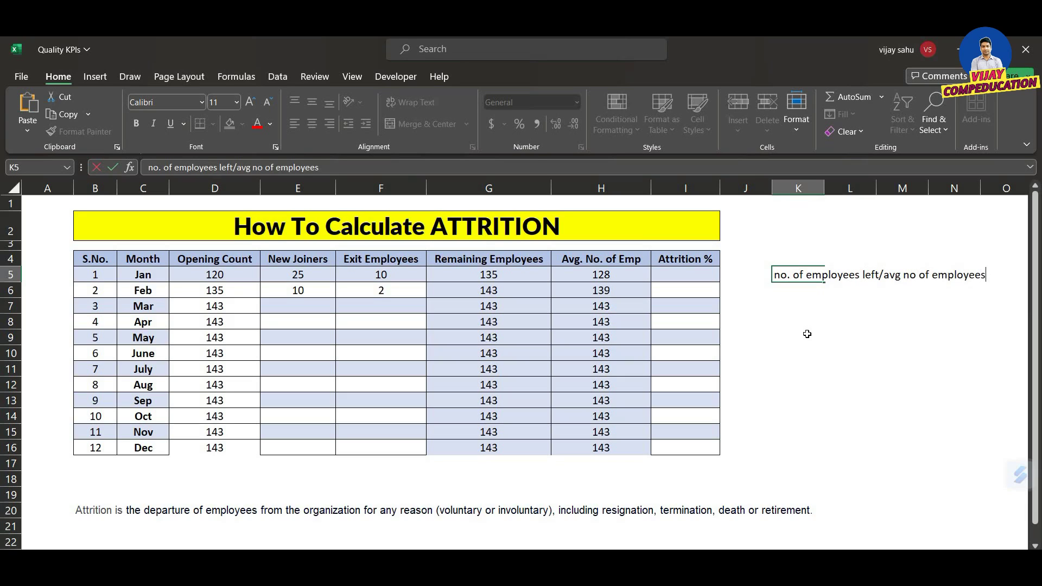
text(00)
click(698, 274)
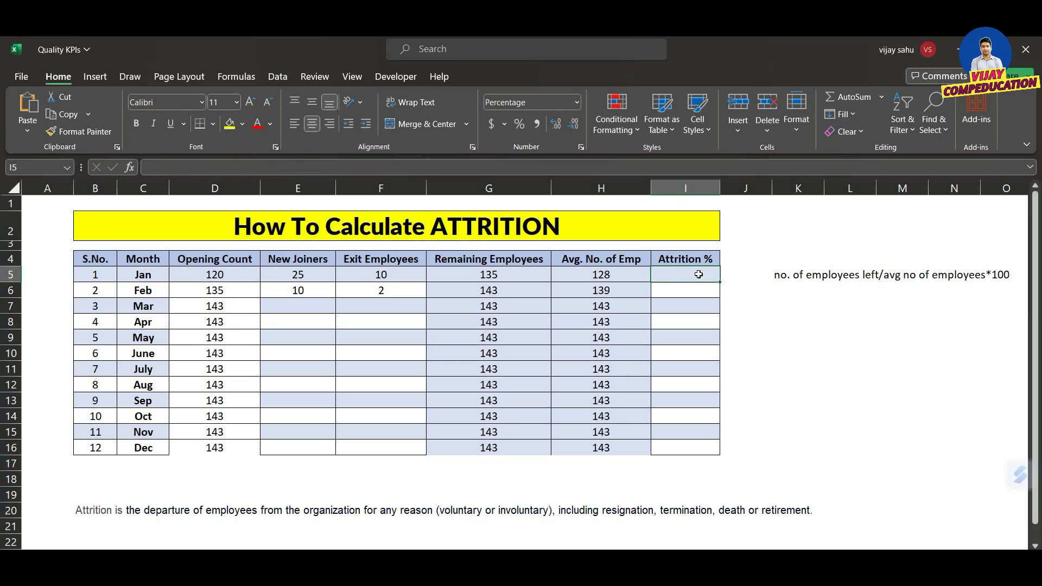
- Enter =F5/H5 in I5 and fill it down to I16 for attrition percentages
text(=)
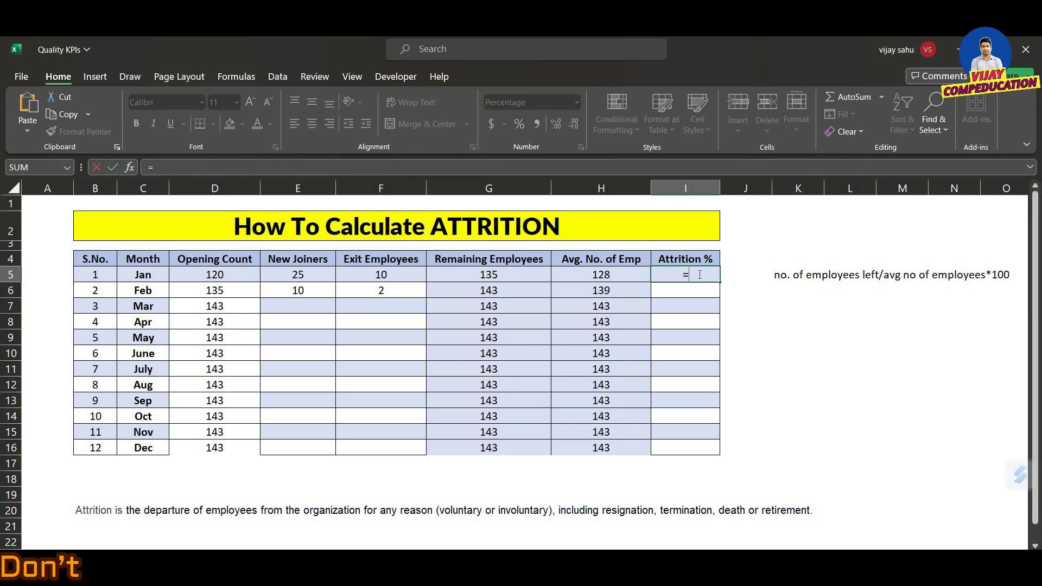
key(Left)
key(Left)
key(Left)
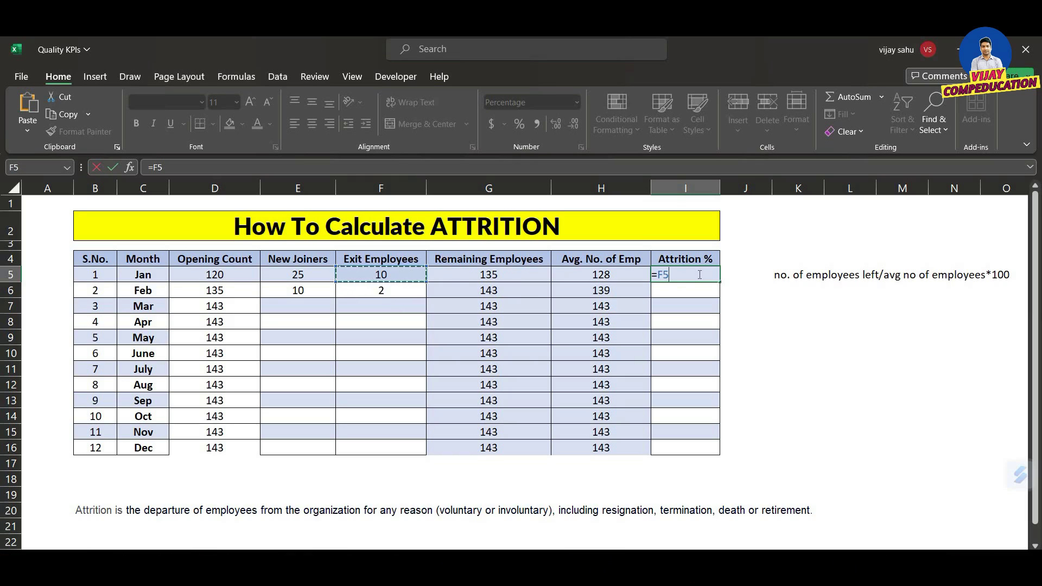
text(/)
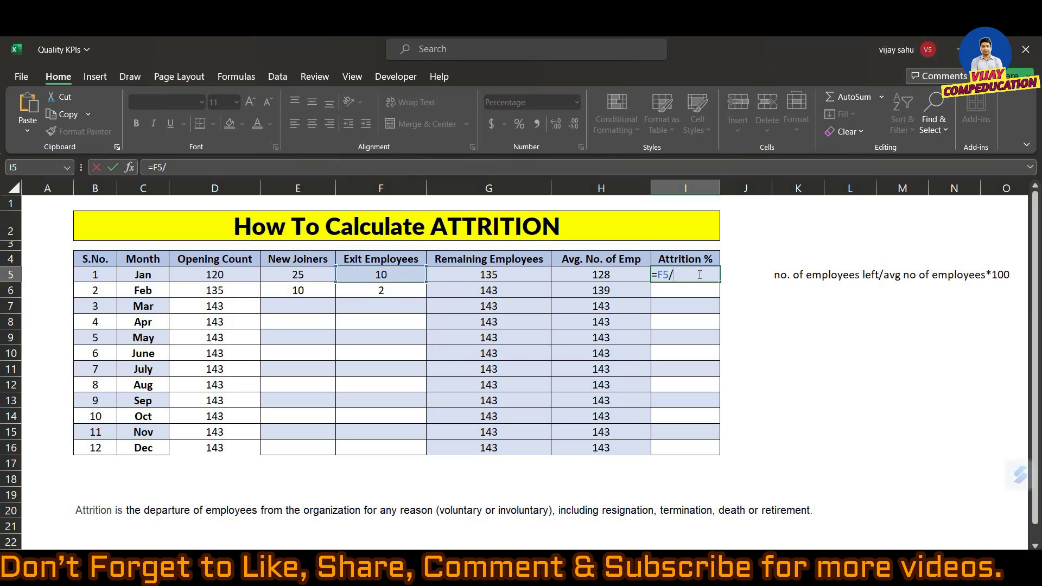
key(Left)
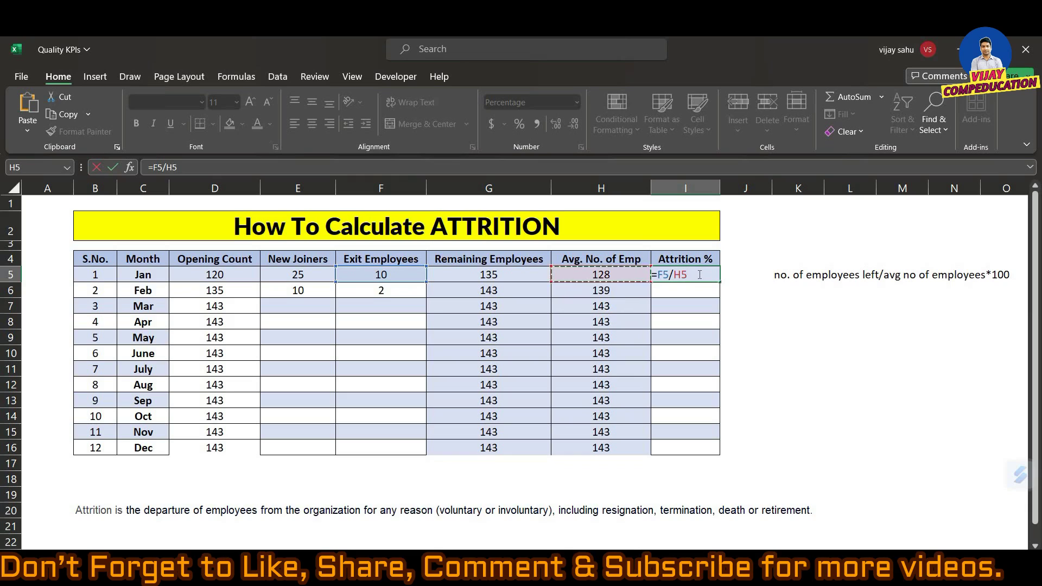
key(Return)
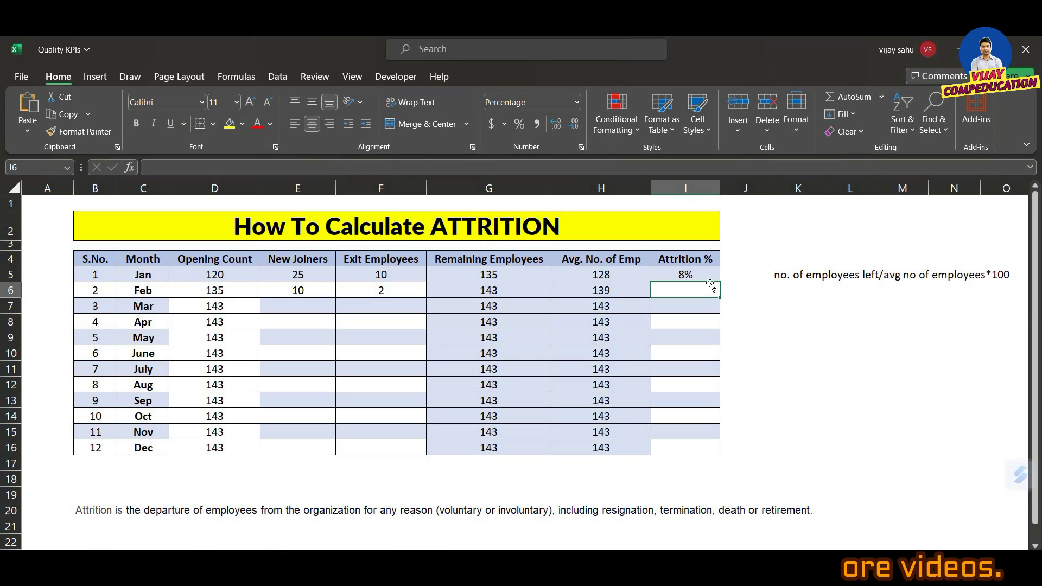
drag(711, 273, 700, 452)
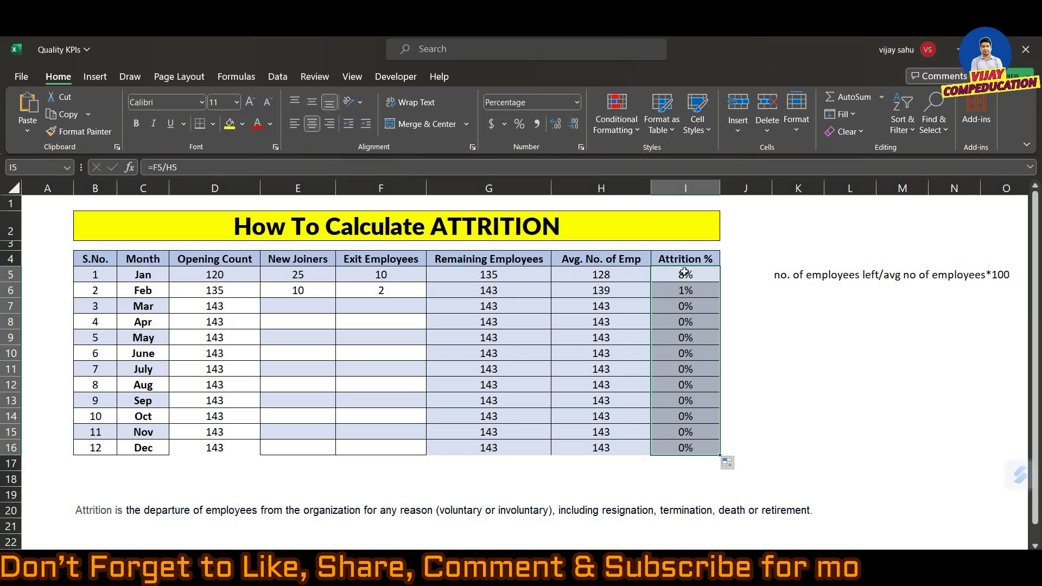
- Test the formulas with 20 new joiners in April and 15 exits in May
click(382, 275)
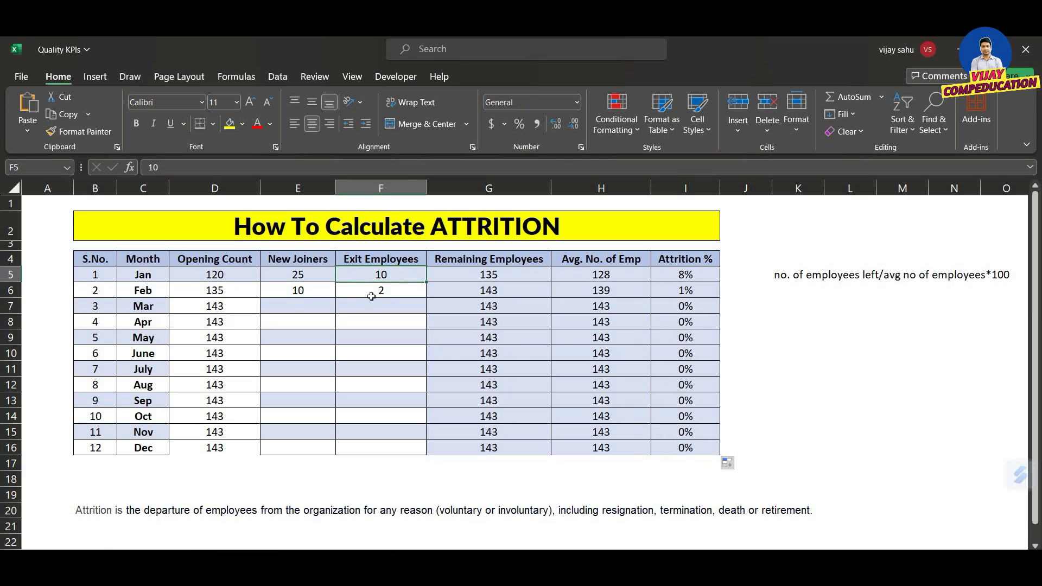
click(392, 293)
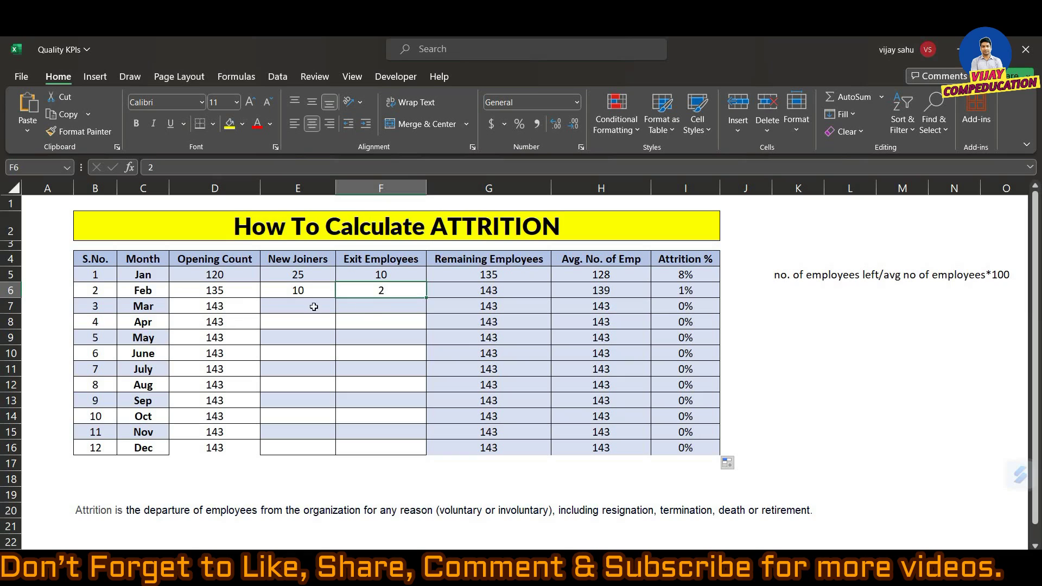
click(288, 321)
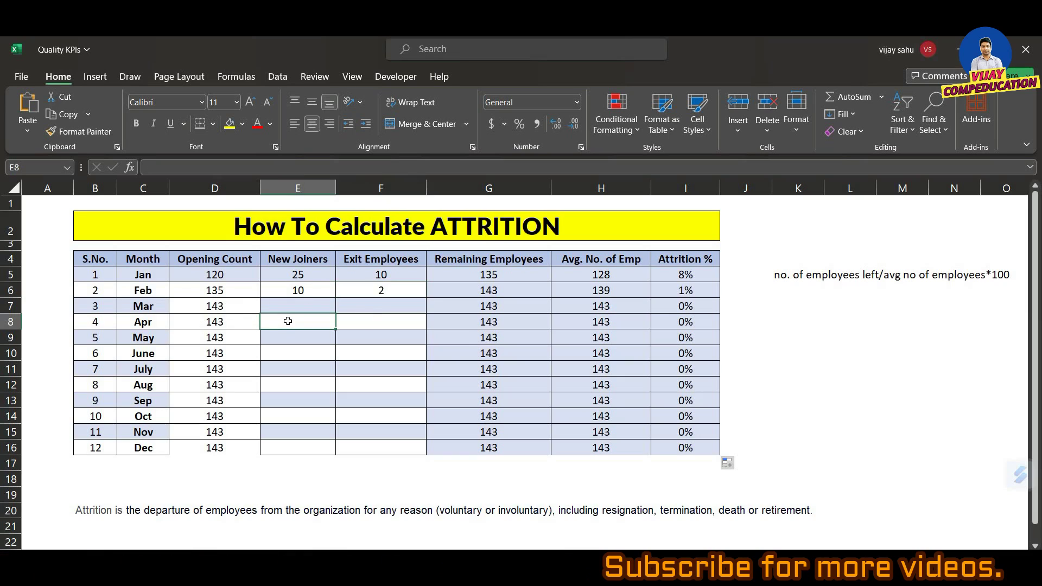
text(2)
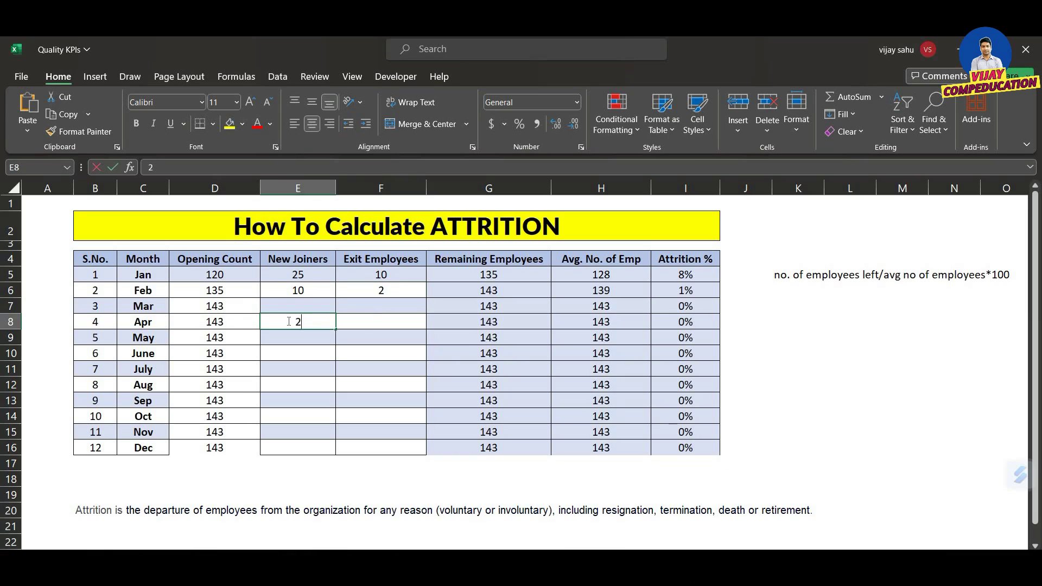
text(0)
key(Tab)
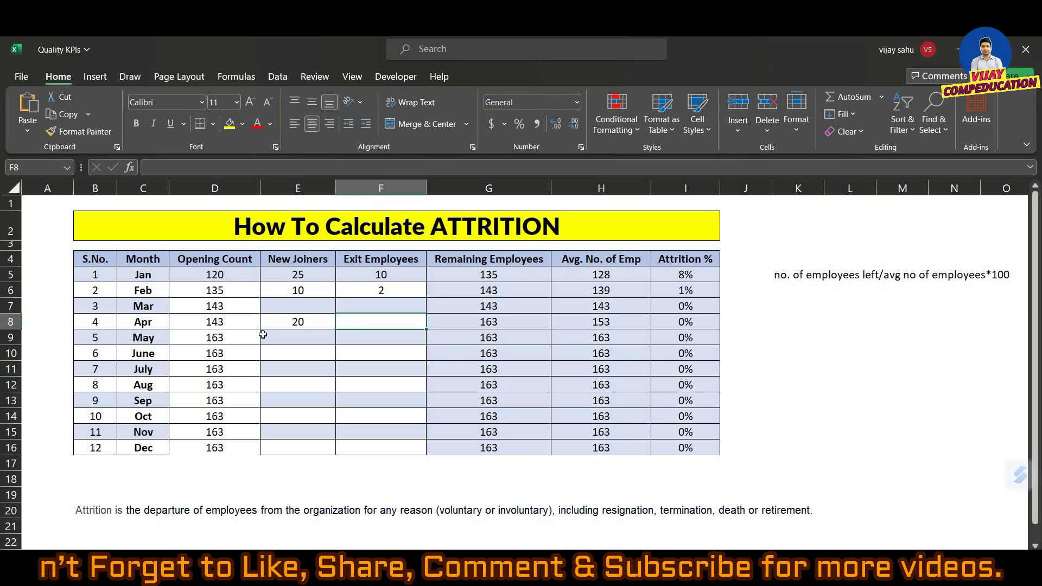
click(385, 337)
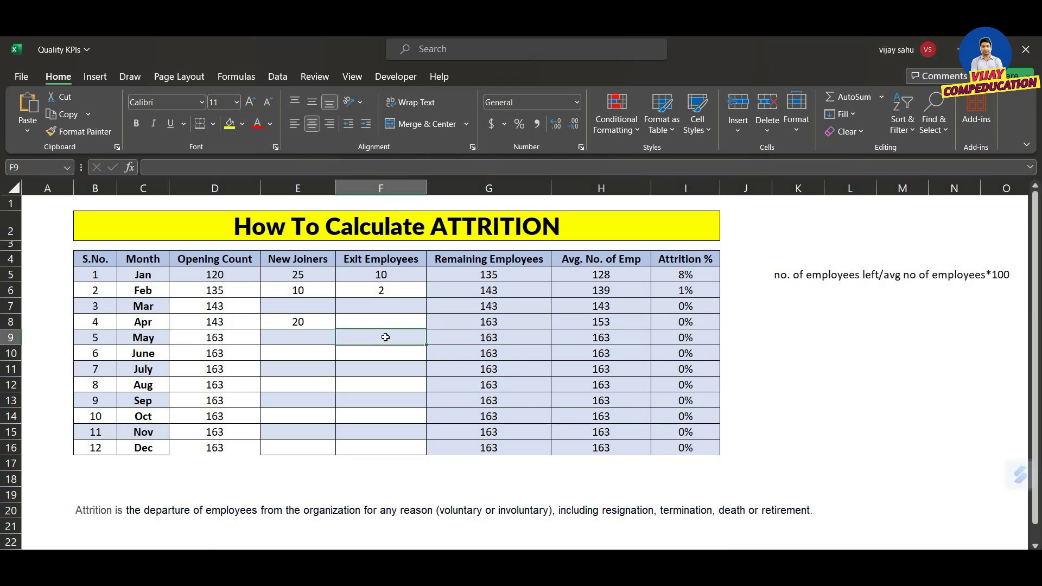
text(5)
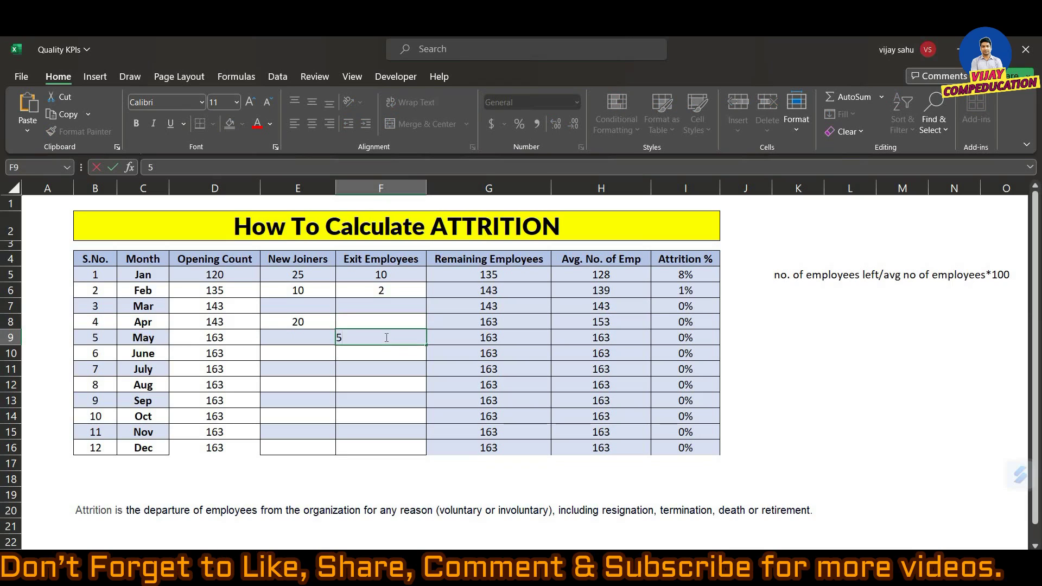
text(15)
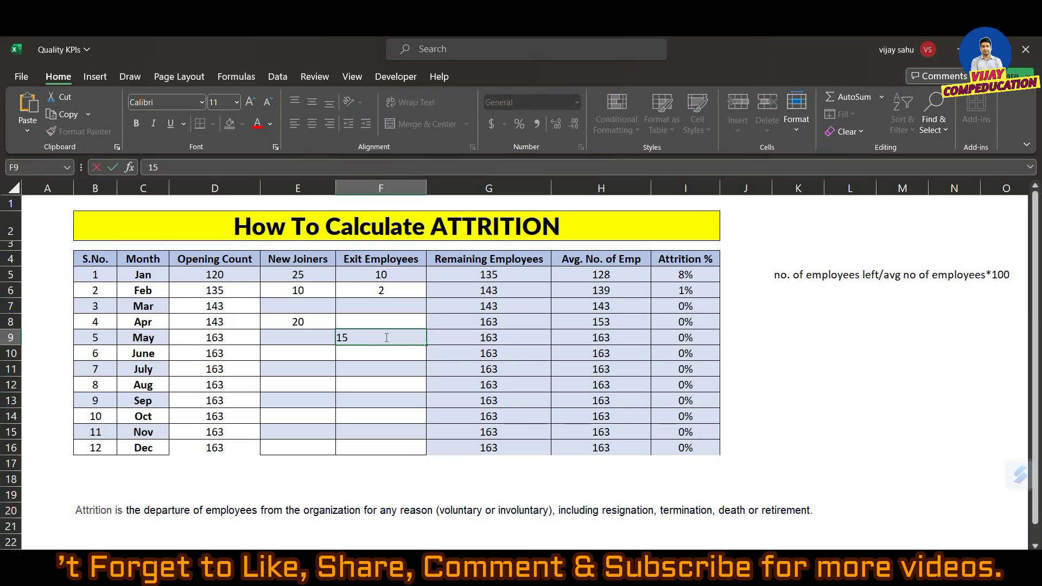
key(Return)
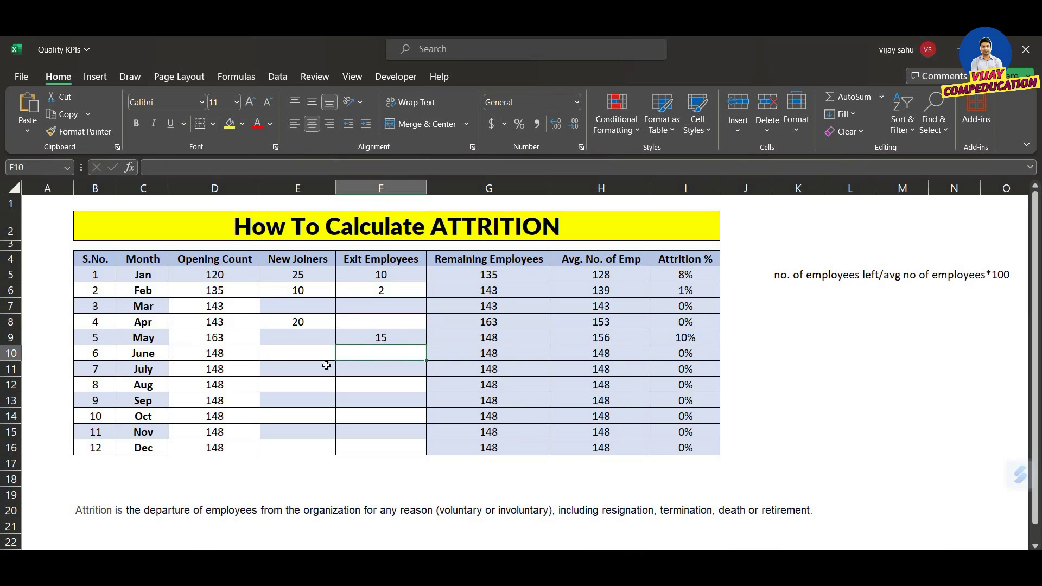